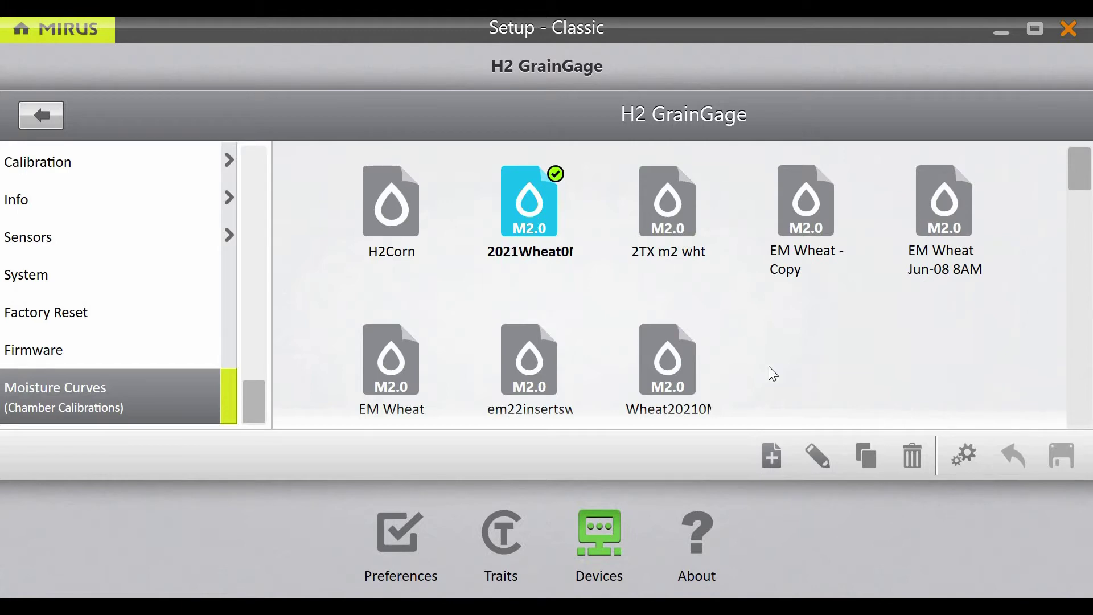
Review the 2021Wheat0M2.0 curve's chamber calibration settings and start recalibrating it
click(817, 456)
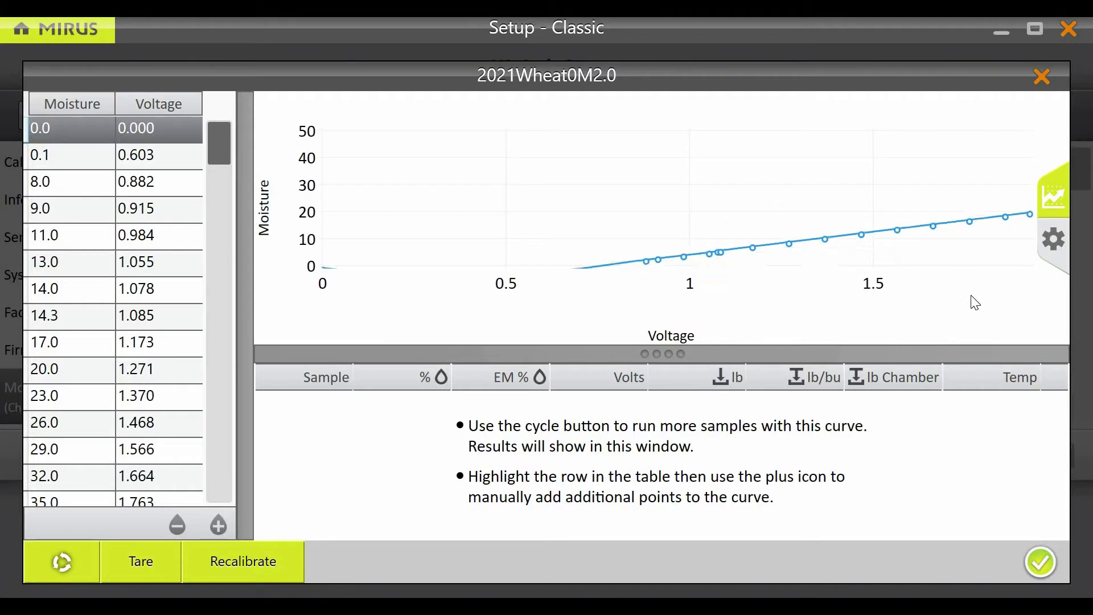
click(1047, 246)
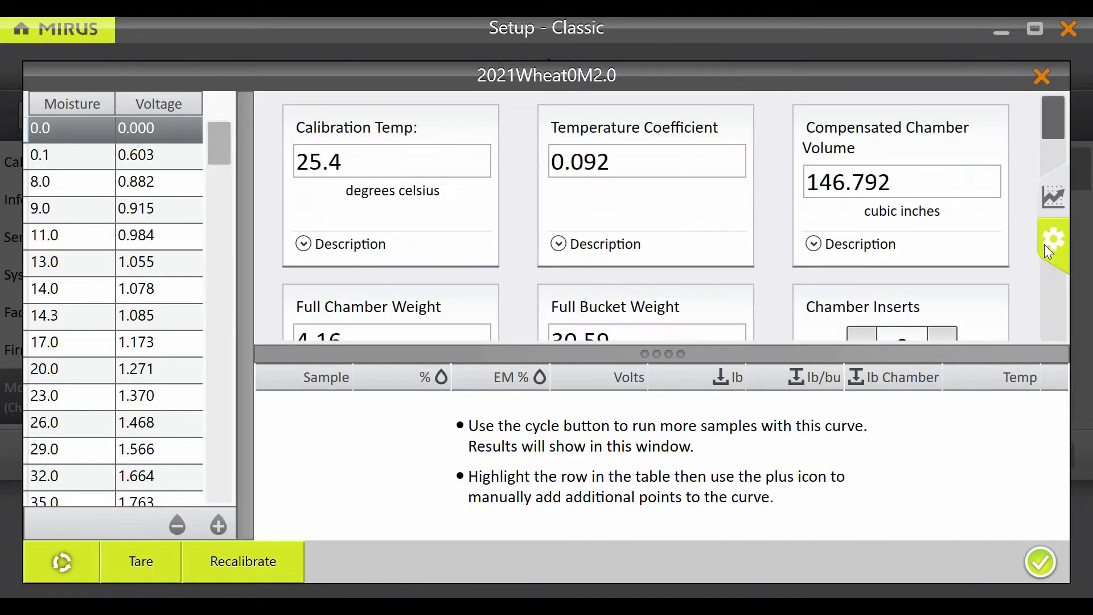
scroll(943, 181, down, 3)
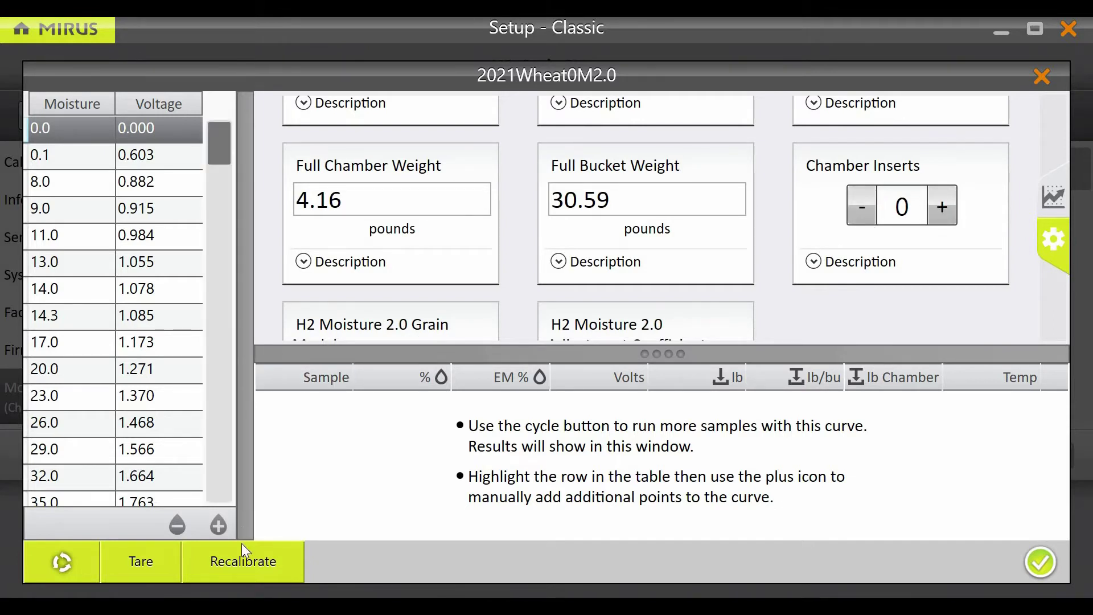
click(244, 561)
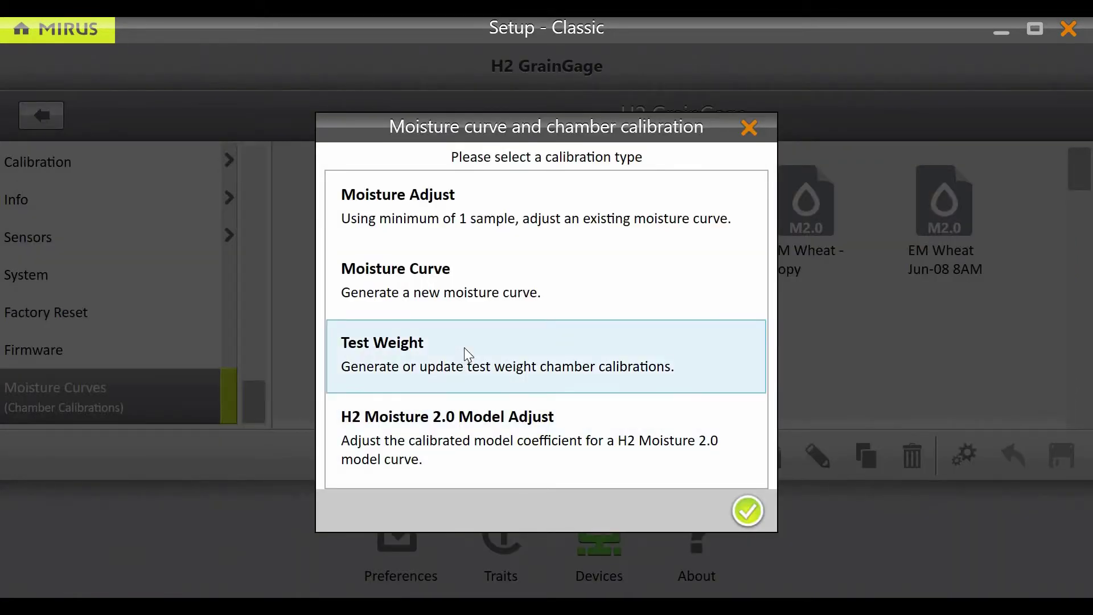
Choose Test Weight calibration and run a first sample at 60.7 lb/bu known test weight
click(468, 354)
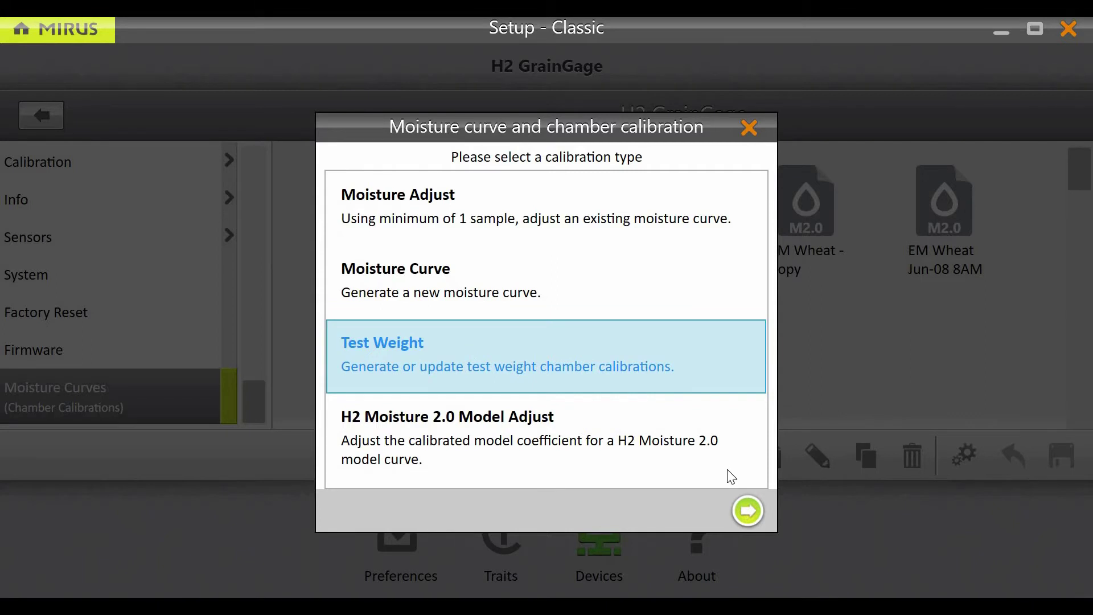
click(748, 511)
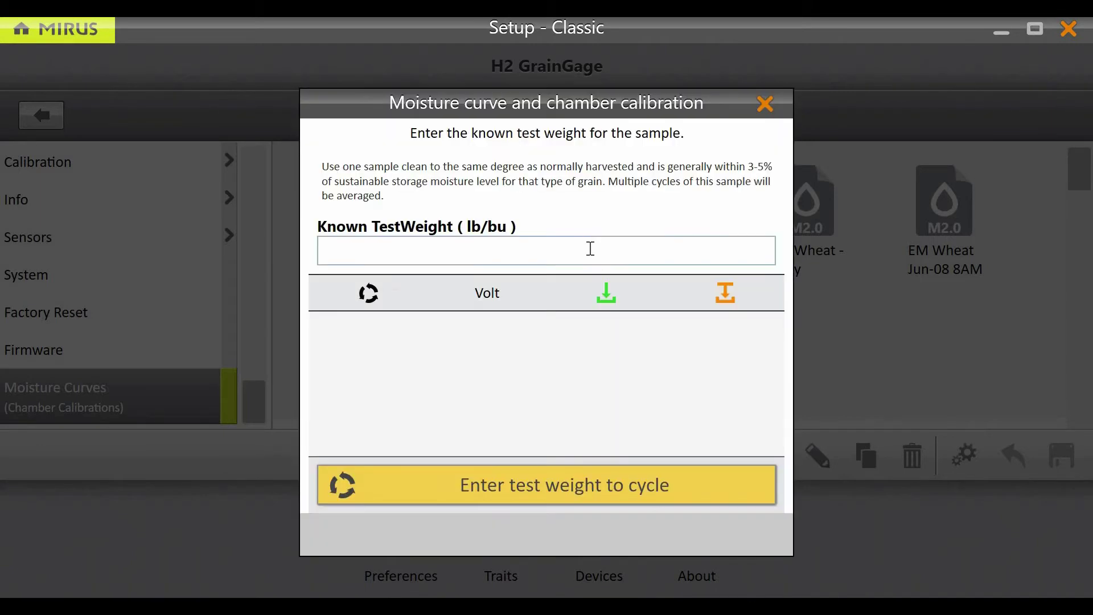
text(60.7)
click(571, 477)
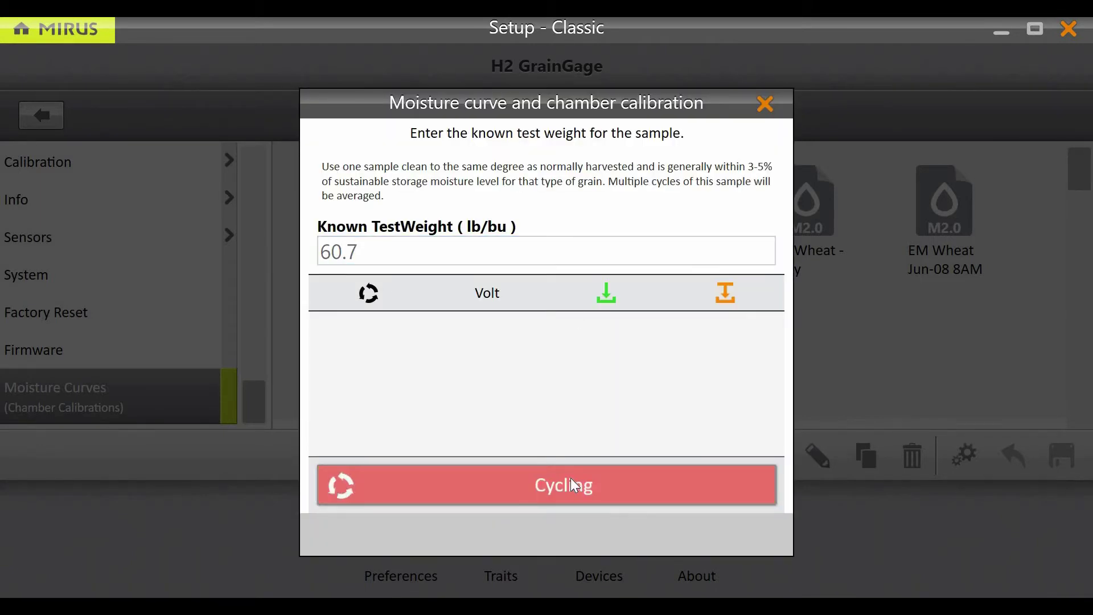
Run two more 60.7 lb/bu samples and complete calibration, raising full chamber weight to 4.29 lb
click(510, 256)
text(60.7)
click(504, 454)
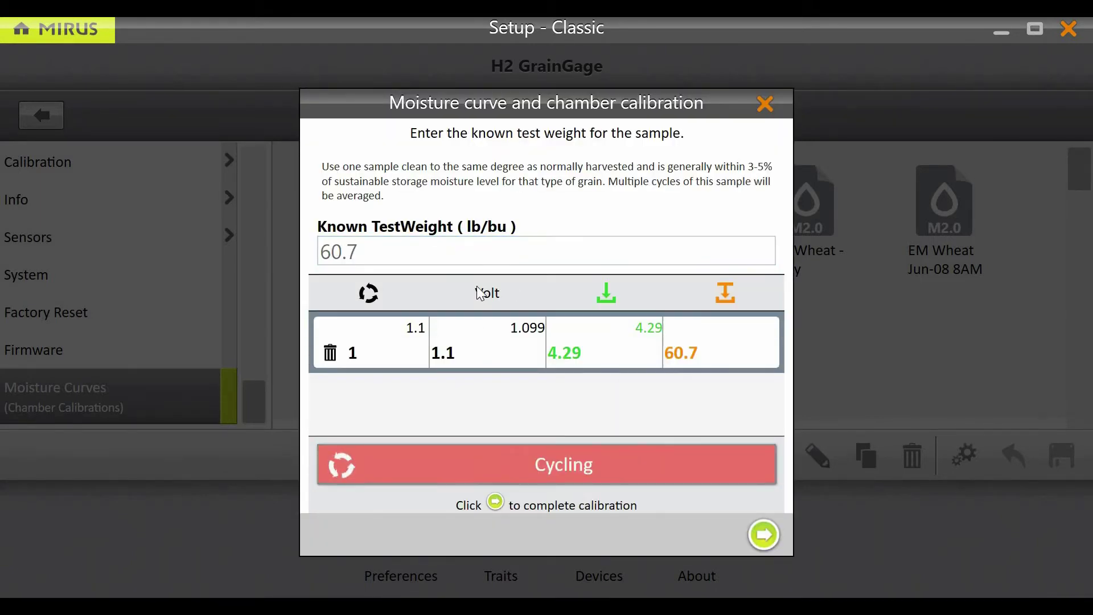
click(481, 254)
text(60.7)
click(562, 461)
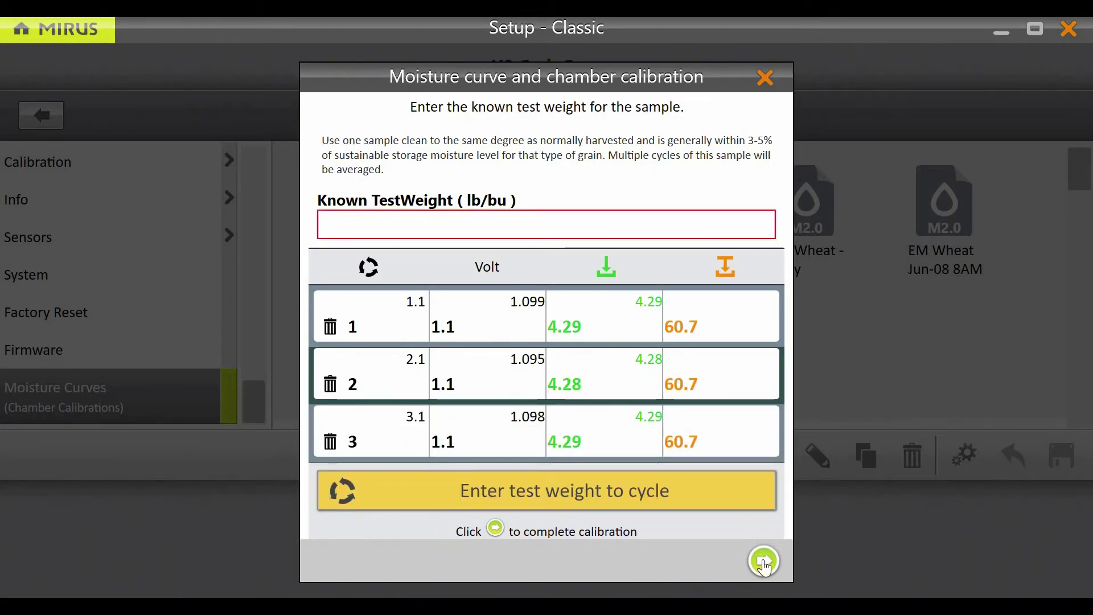
click(764, 561)
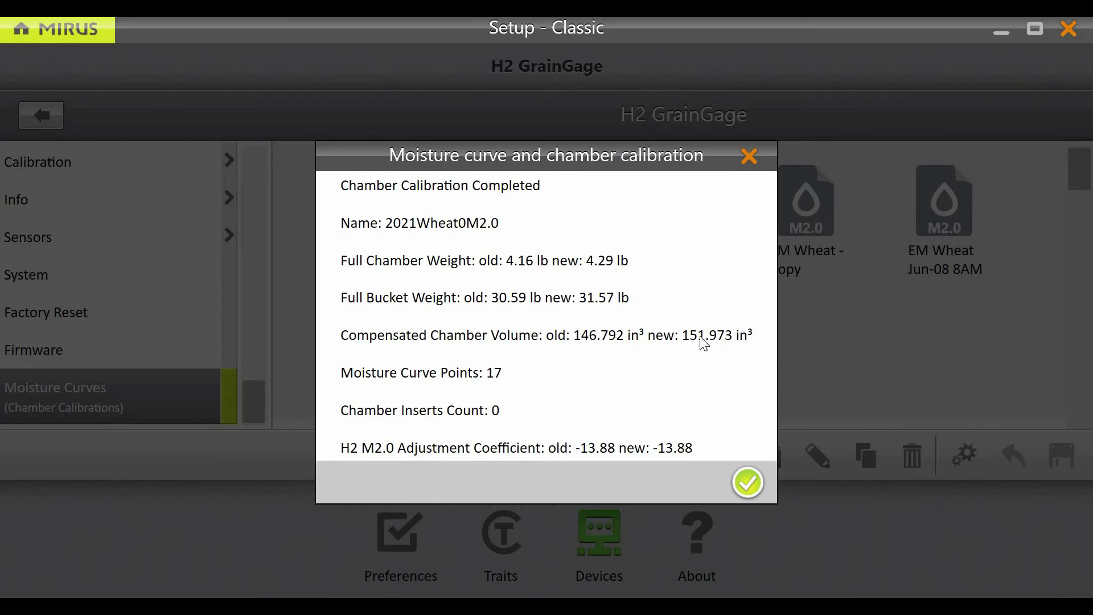
Store the recalibrated curve and select EM Wheat Jun-08 8AM in H2 GrainGage Moisture Curves
click(747, 482)
click(1040, 560)
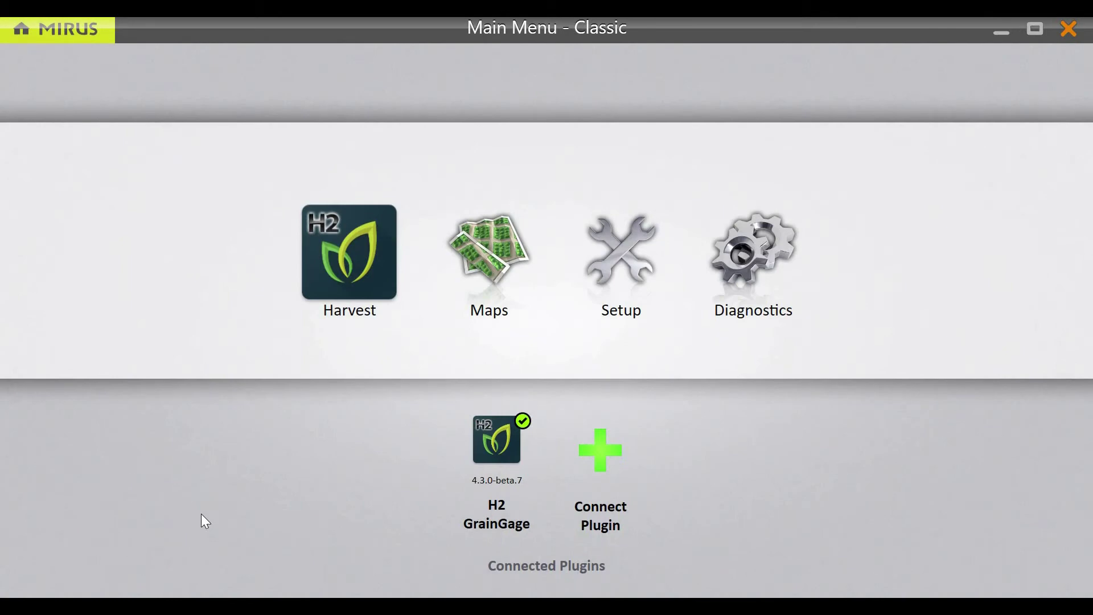
click(493, 470)
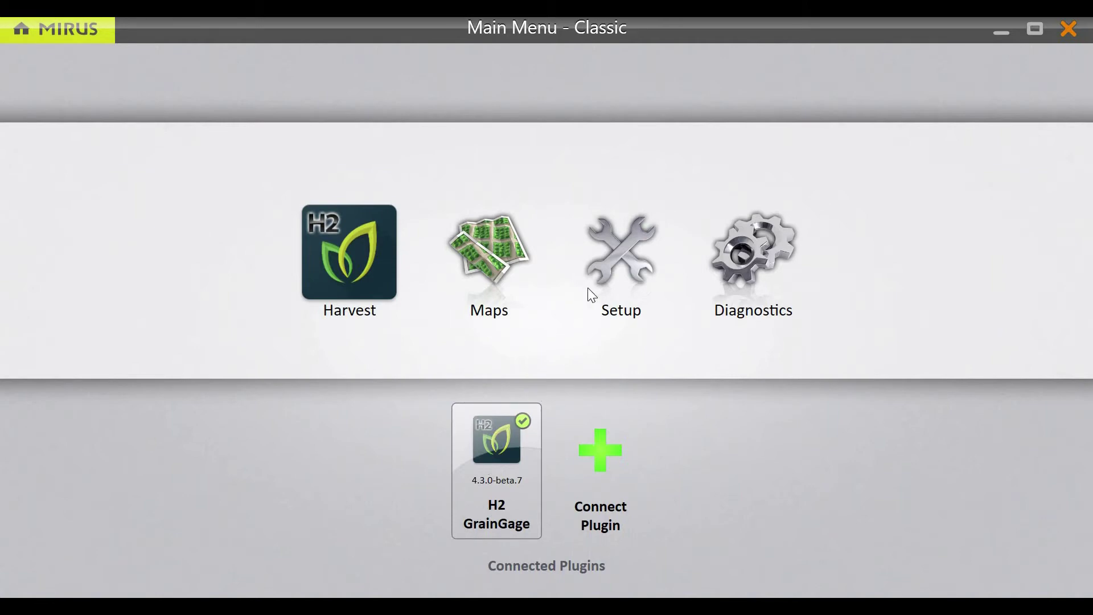
click(605, 276)
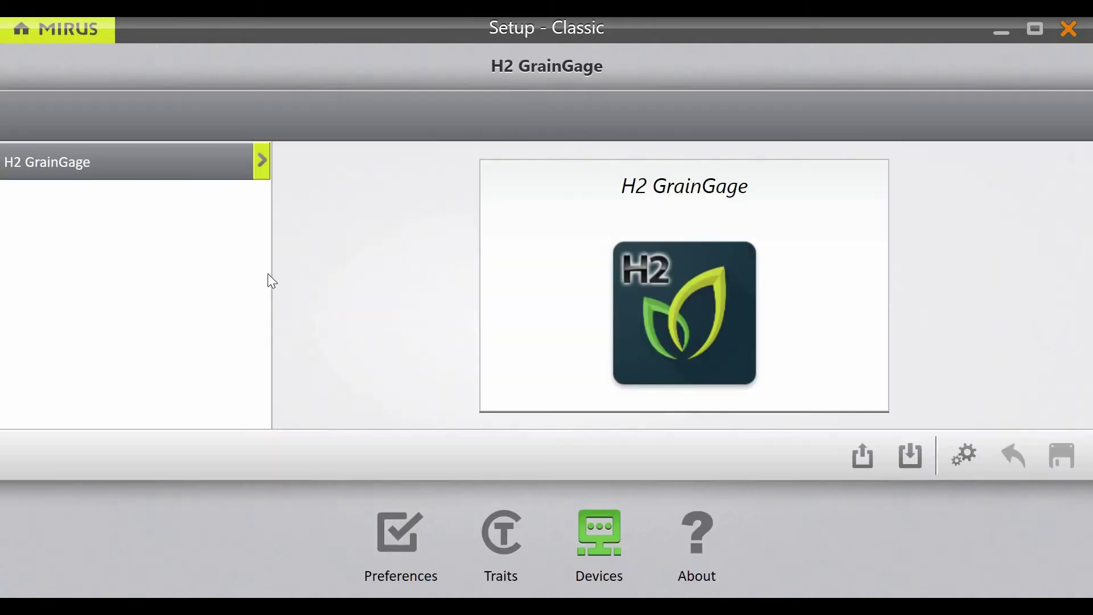
click(186, 171)
scroll(157, 259, down, 2)
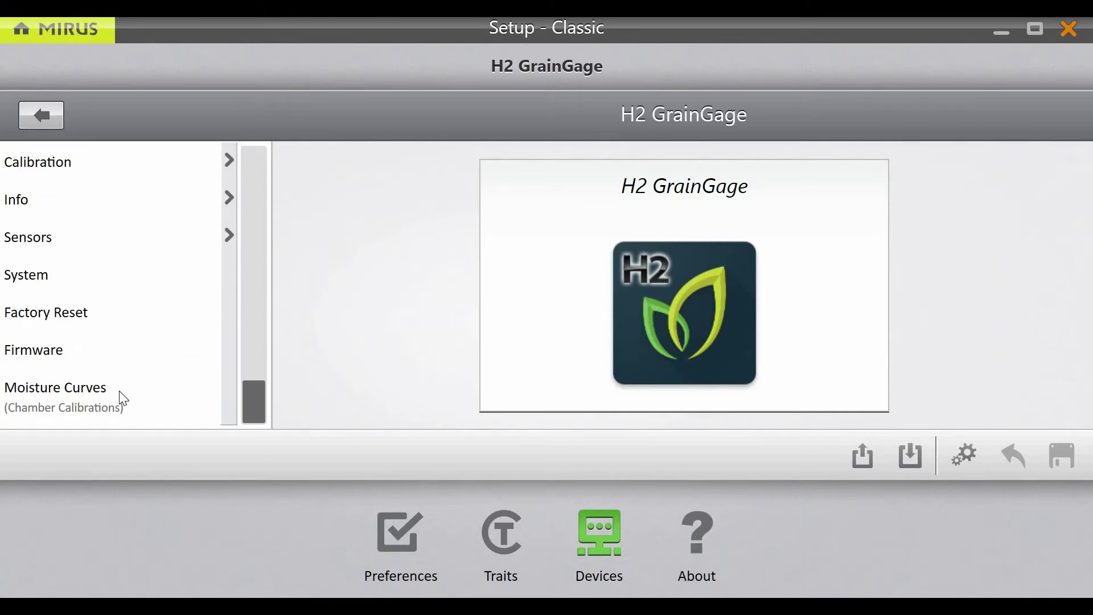
click(143, 391)
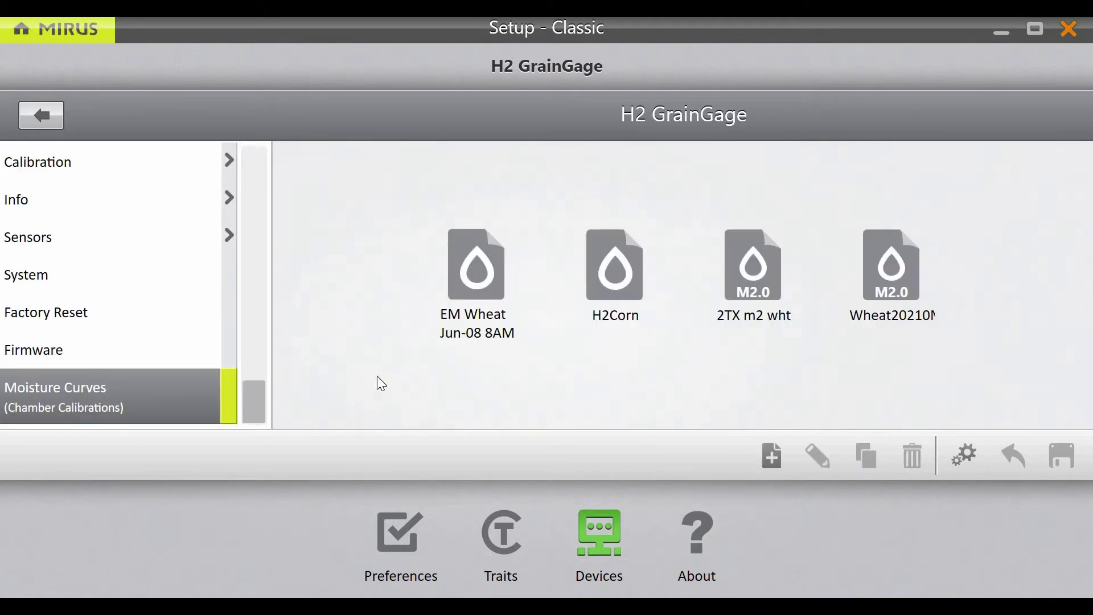
click(489, 262)
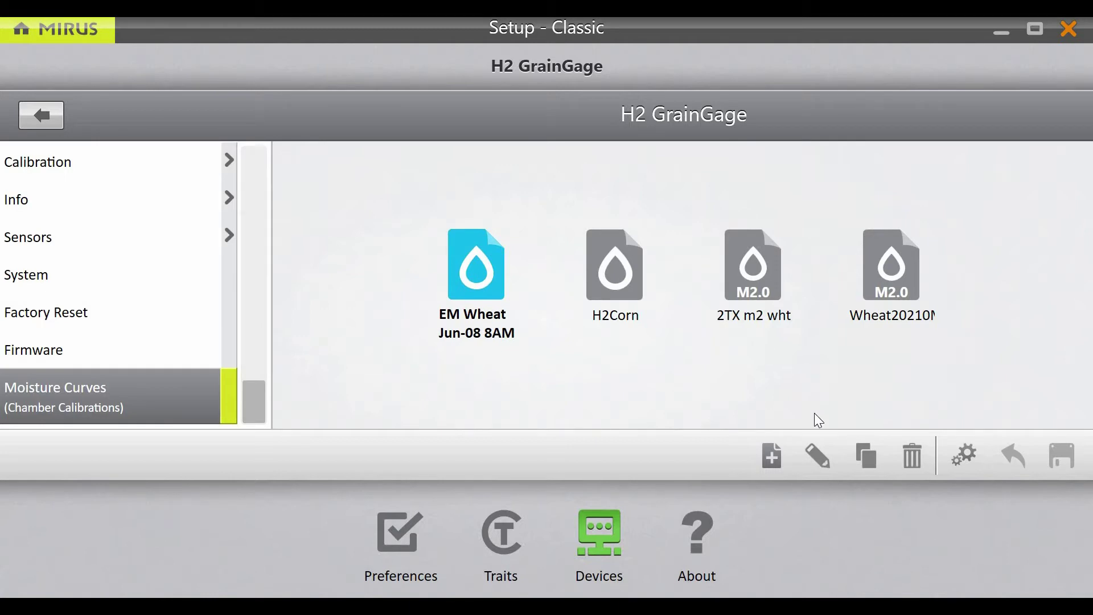
Set EM Wheat Jun-08 8AM's H2 Moisture 2.0 Grain Model to Wheat and begin recalibrating
click(812, 451)
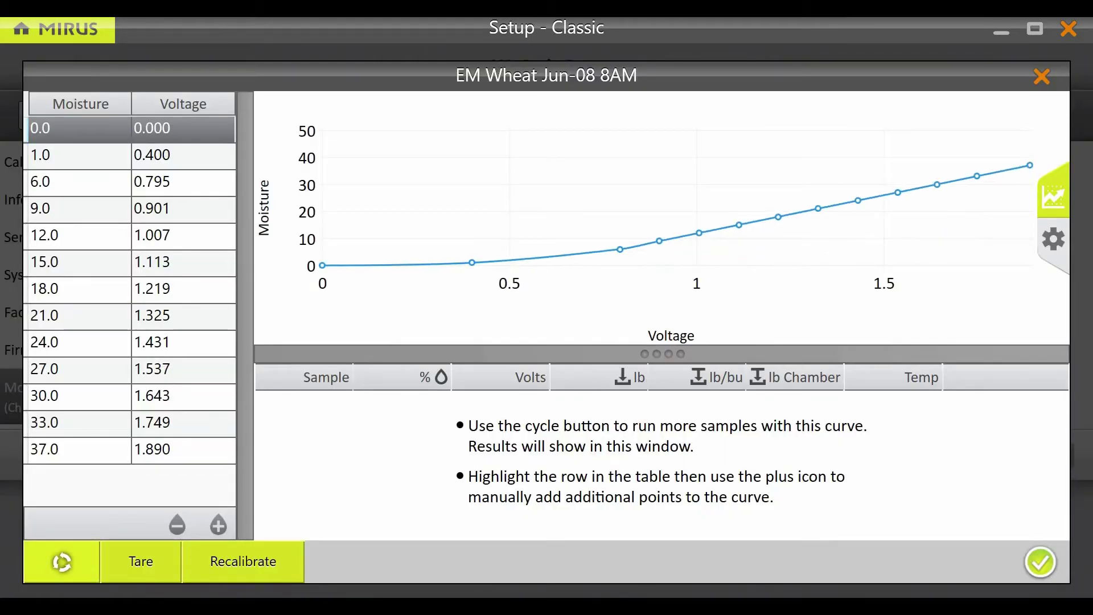
click(1047, 241)
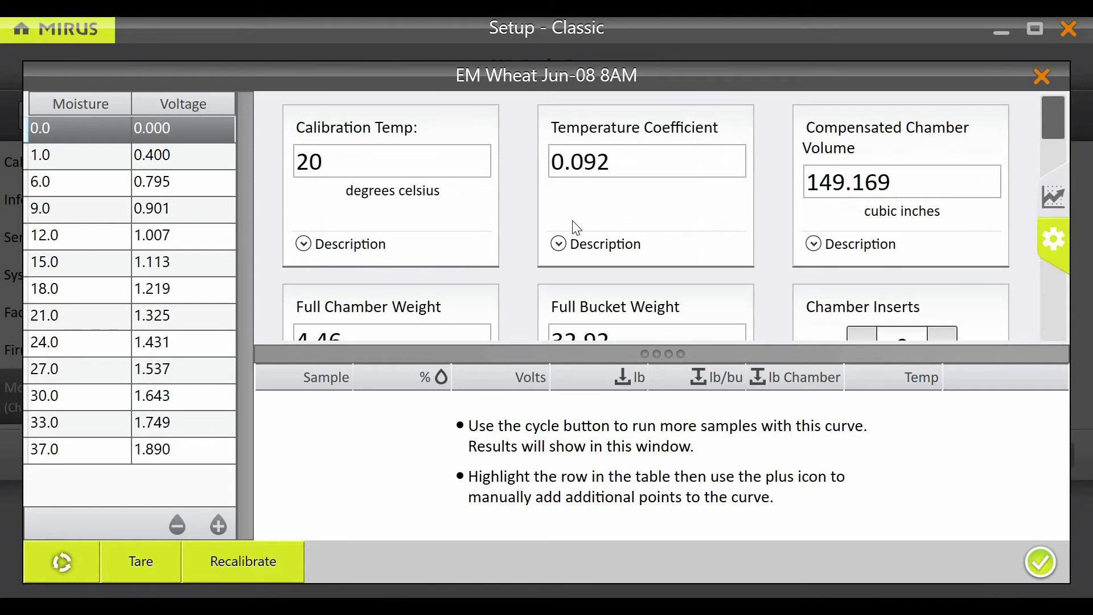
scroll(576, 228, down, 5)
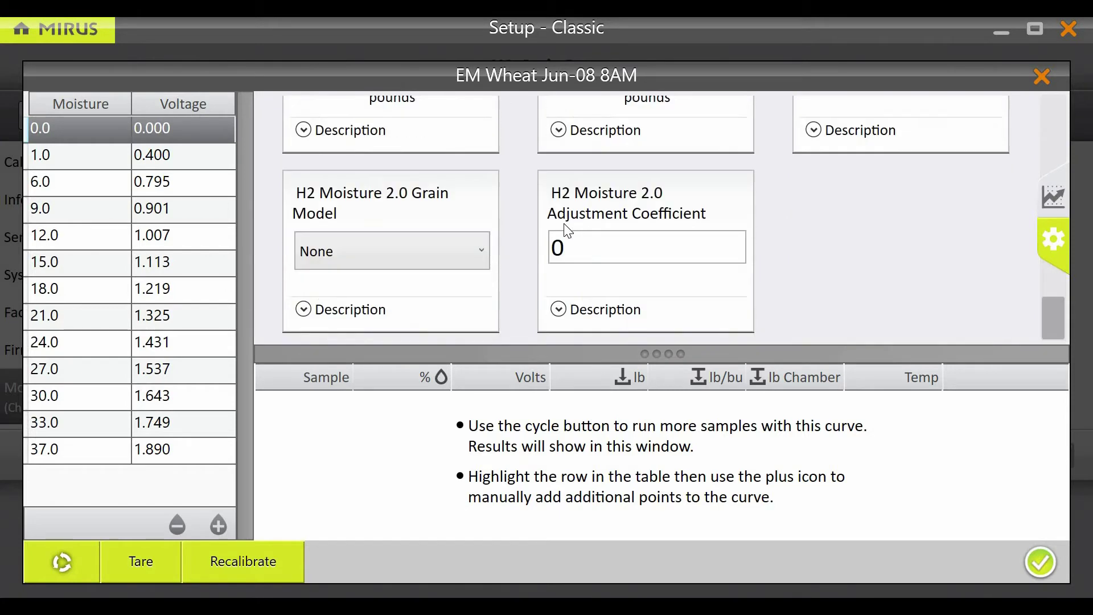
click(473, 252)
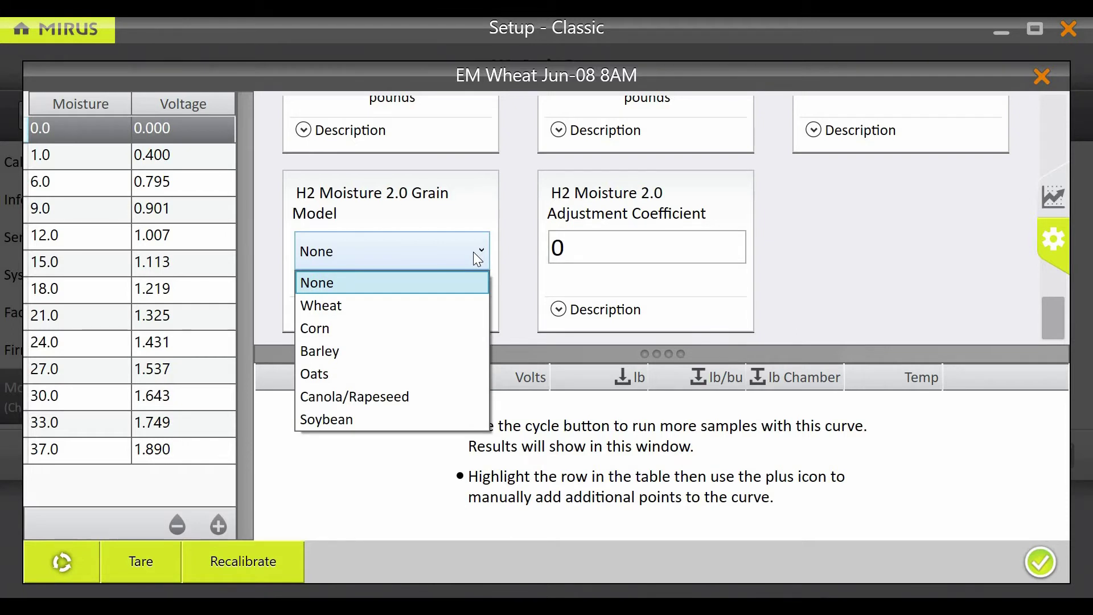
click(403, 306)
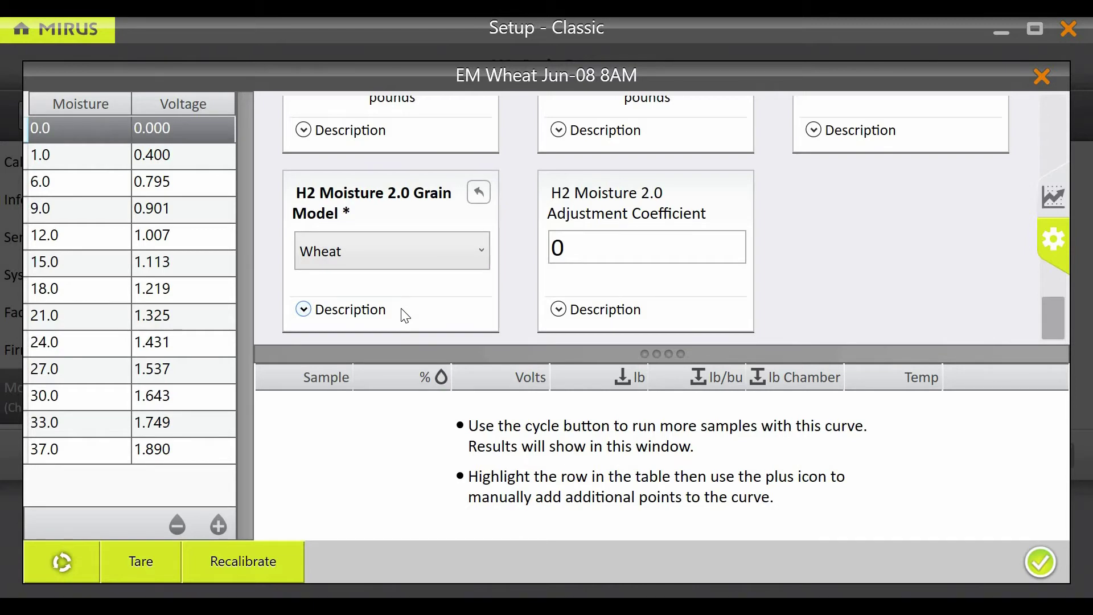
click(260, 548)
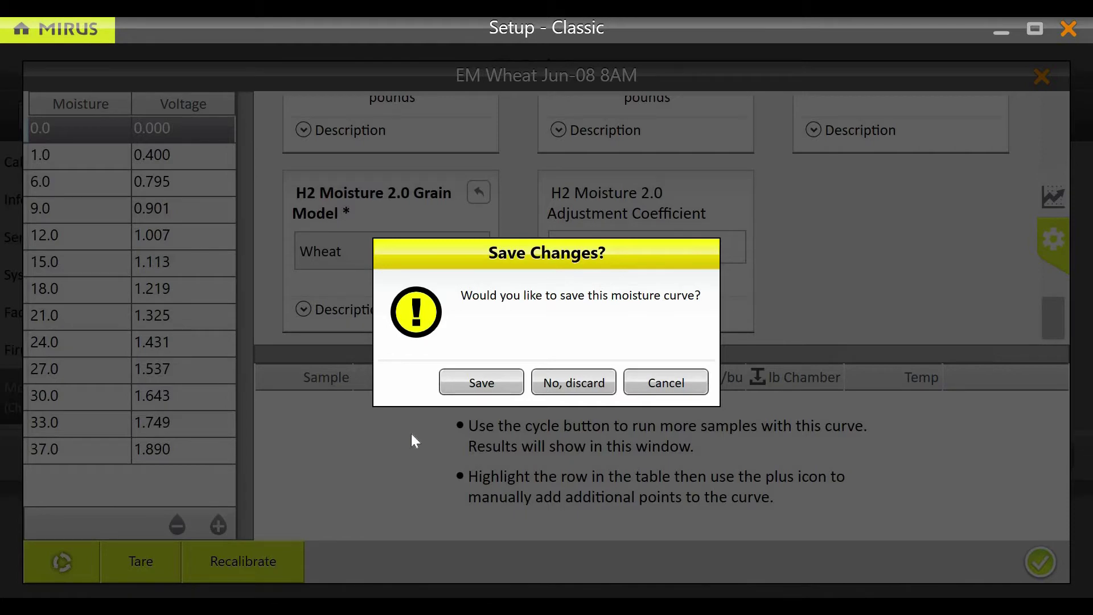
Save the EM Wheat curve and start an H2 Moisture 2.0 Model Adjust calibration
click(461, 391)
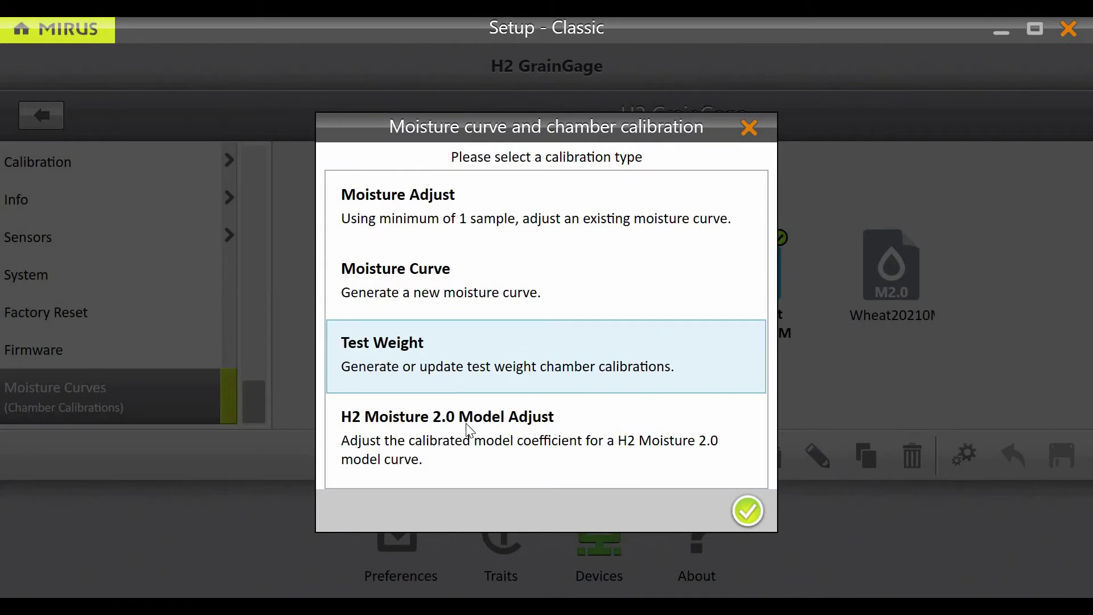
click(466, 423)
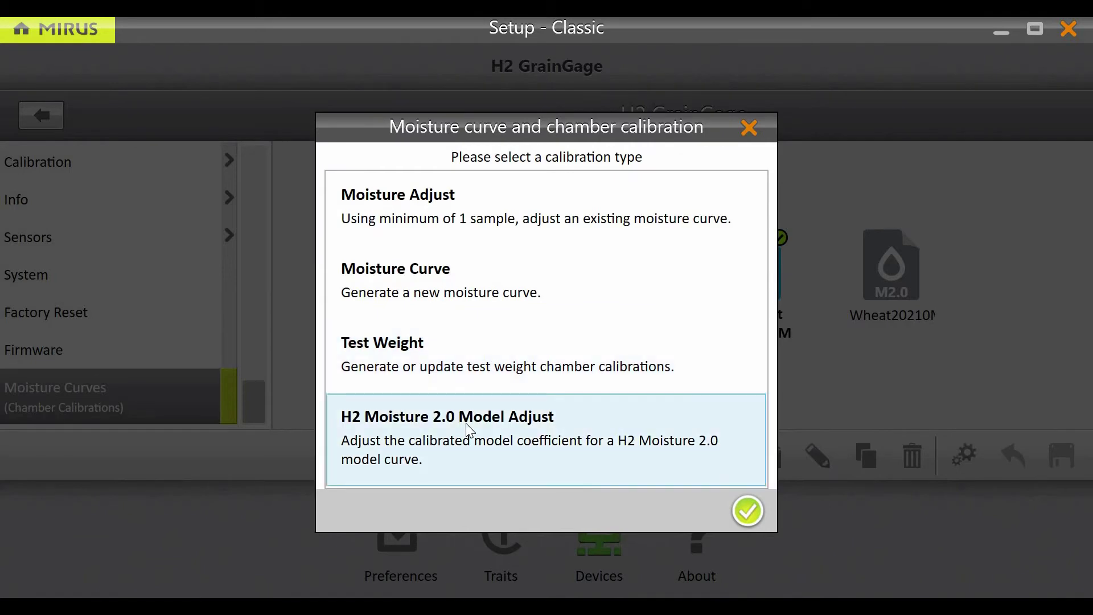
click(466, 423)
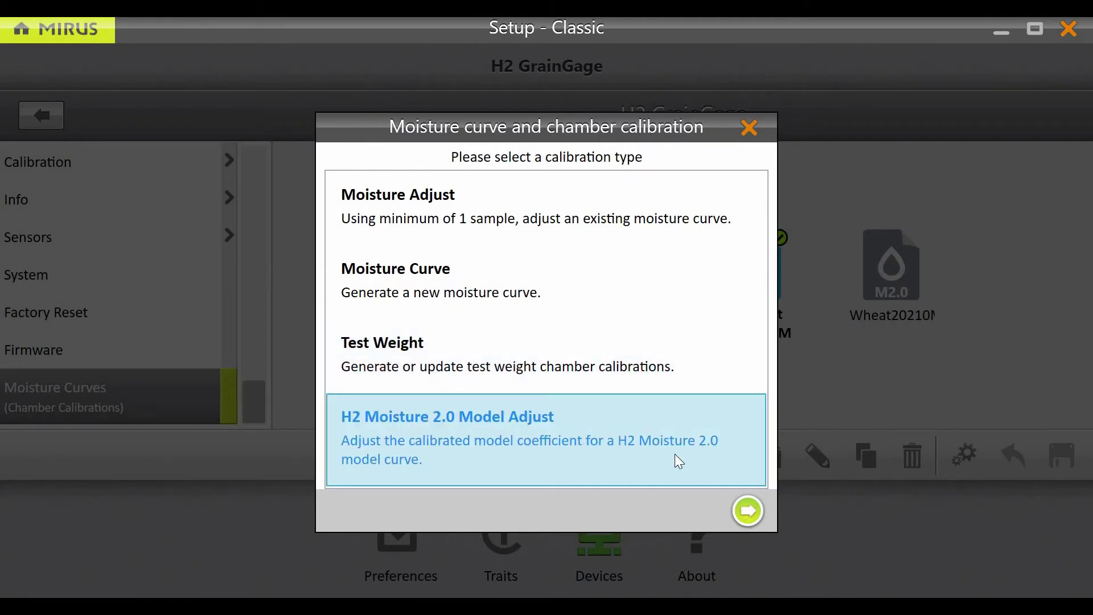
click(747, 513)
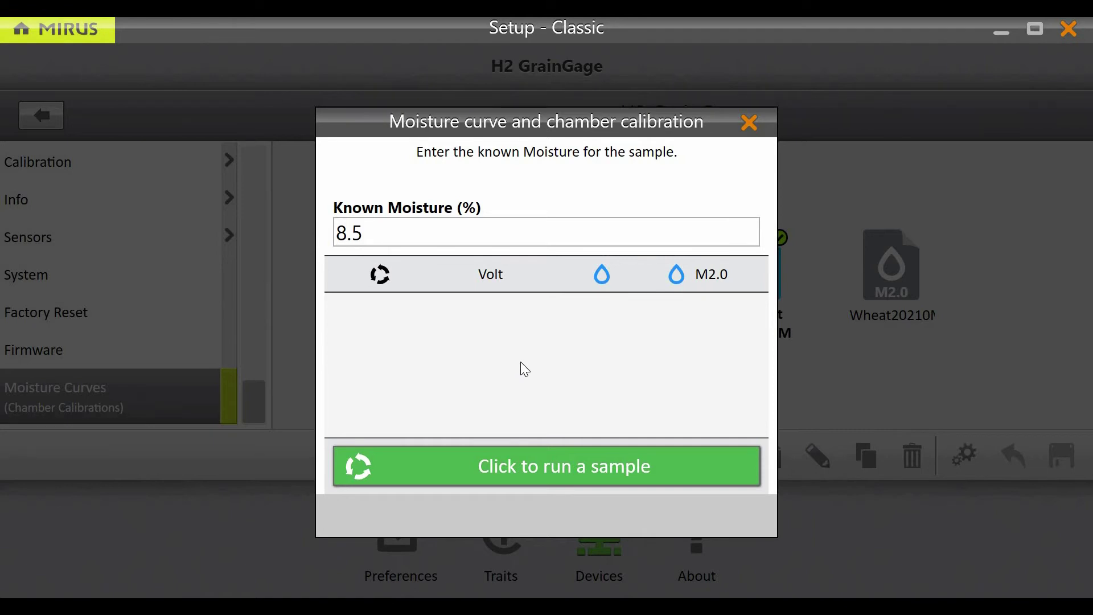
Run three calibration samples at 8.5% known moisture
click(353, 236)
click(513, 456)
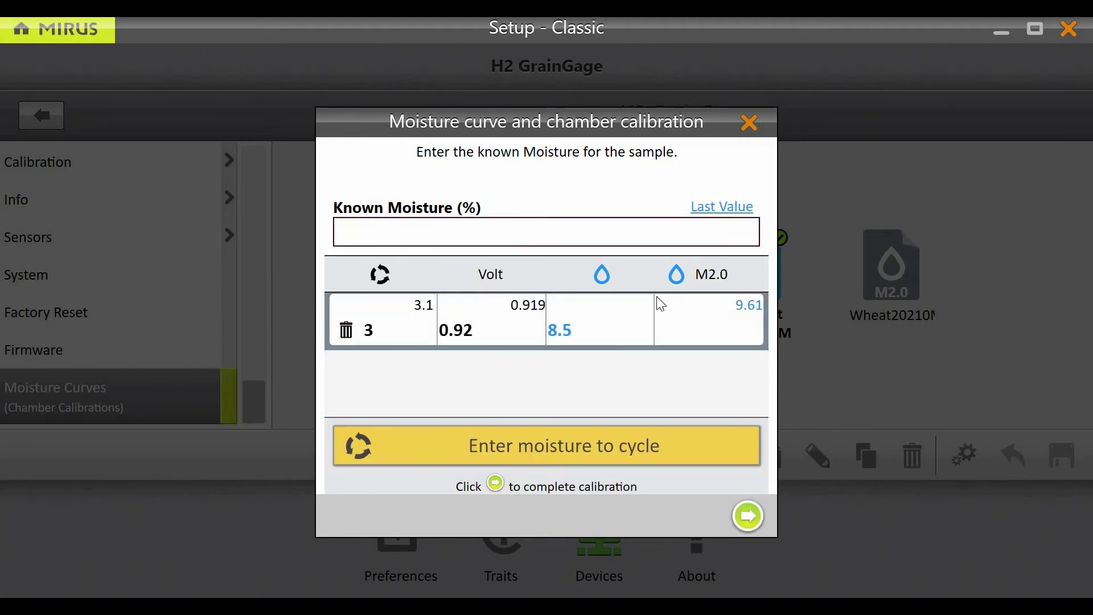
click(707, 205)
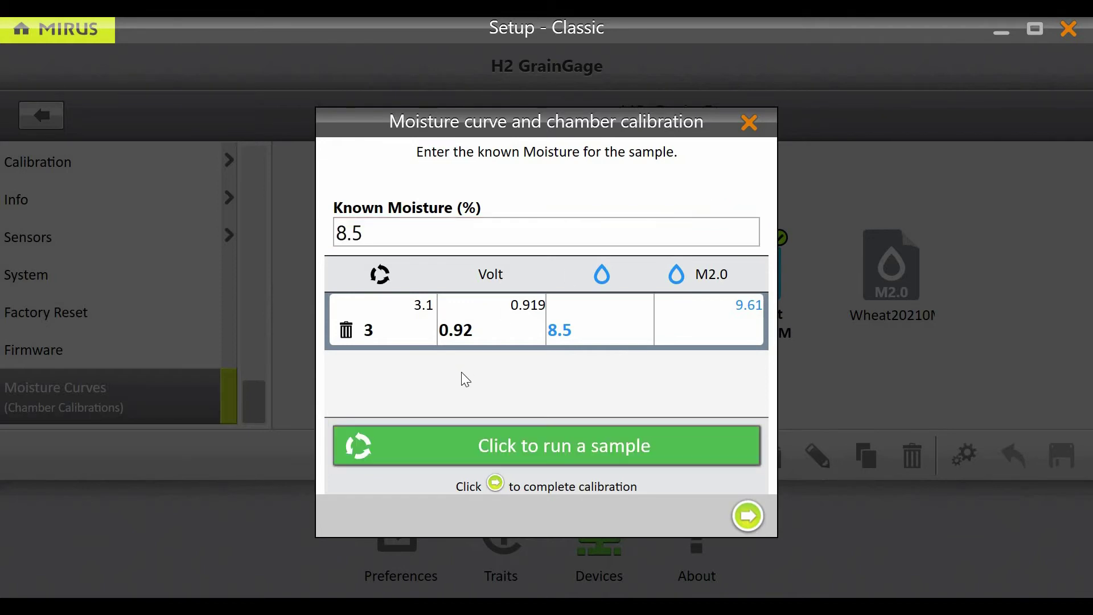
click(517, 441)
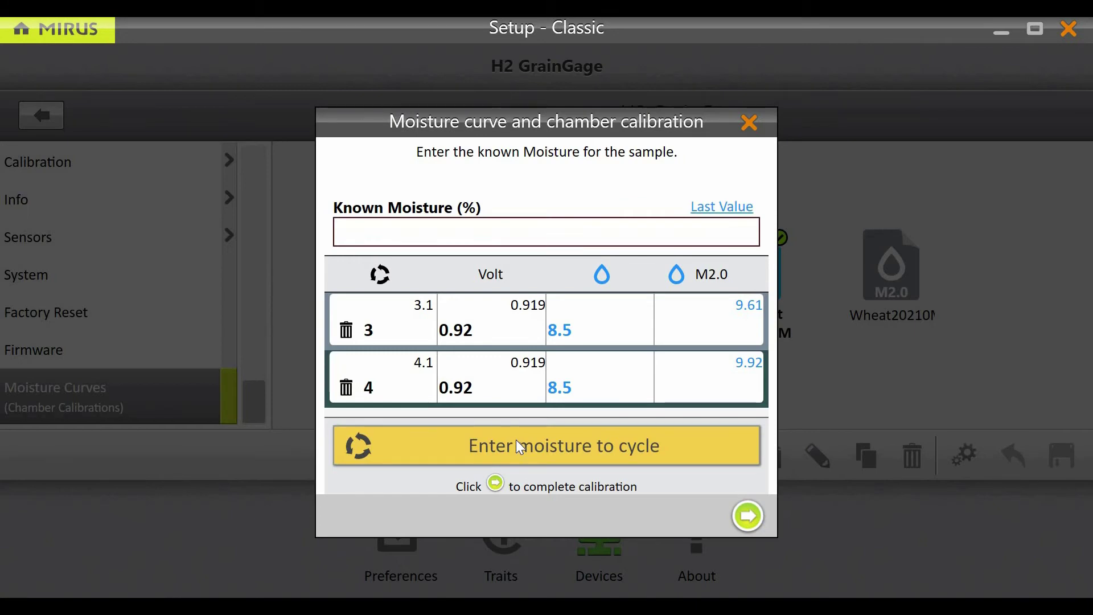
text(8.5)
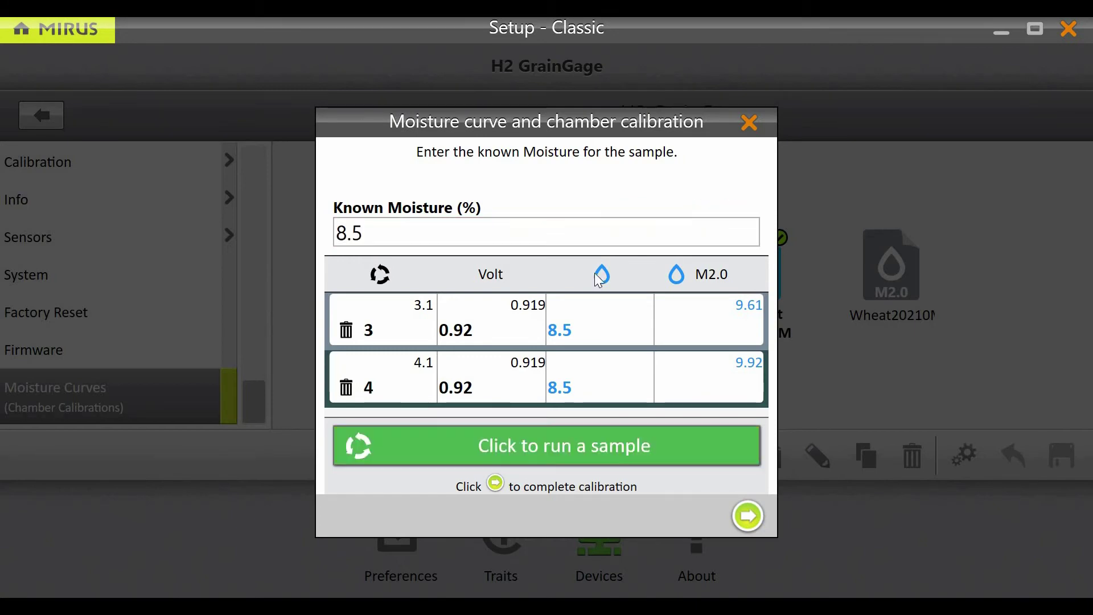
click(463, 442)
Run three calibration samples at 14.5% known moisture
text(14.5)
click(450, 466)
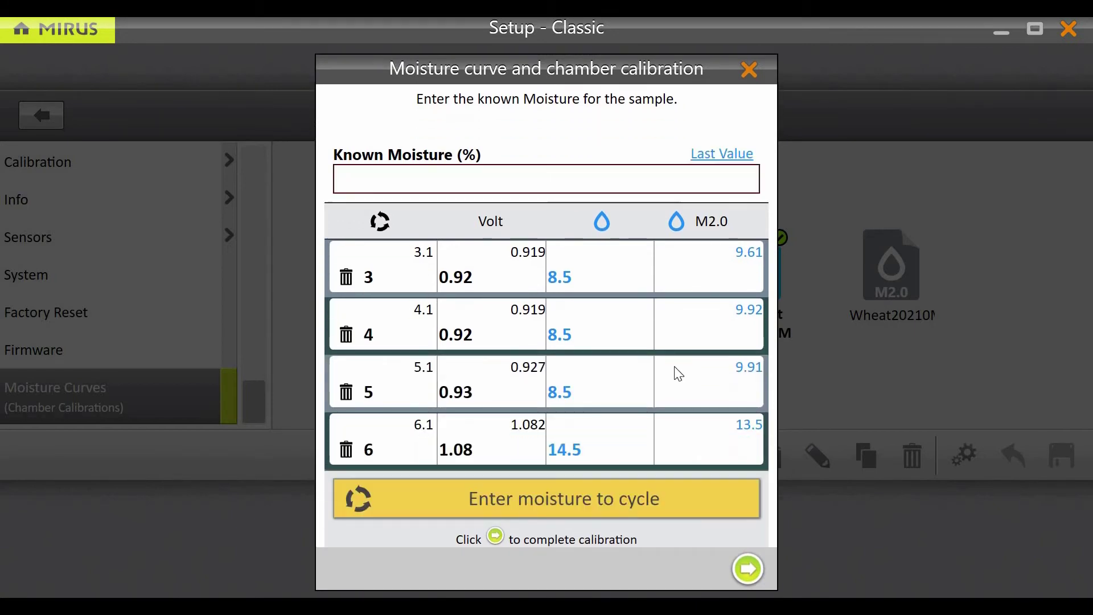
click(703, 154)
click(511, 493)
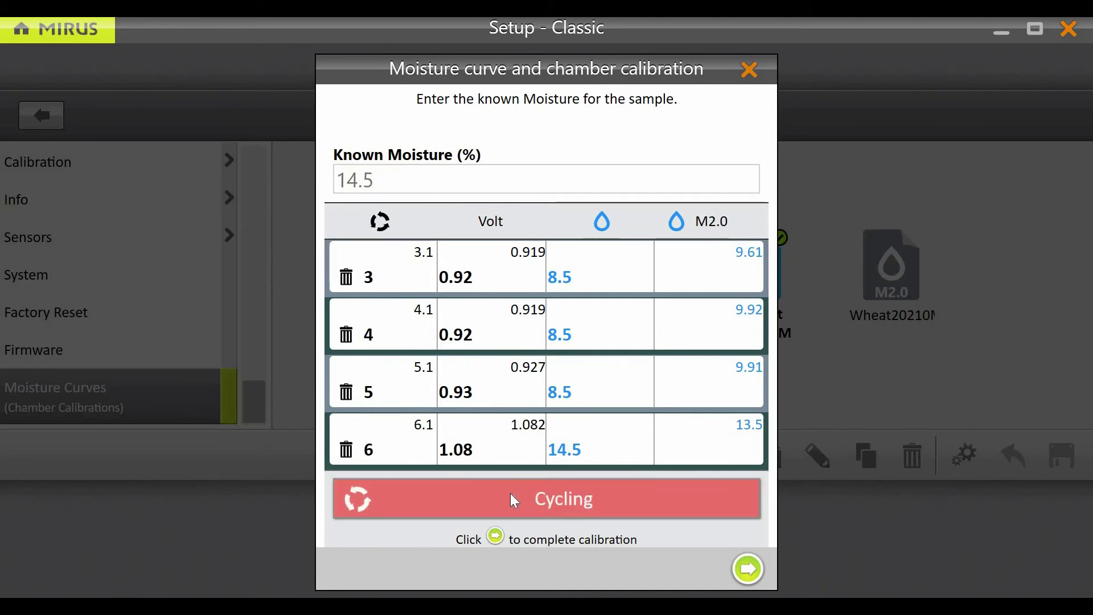
click(708, 152)
click(516, 521)
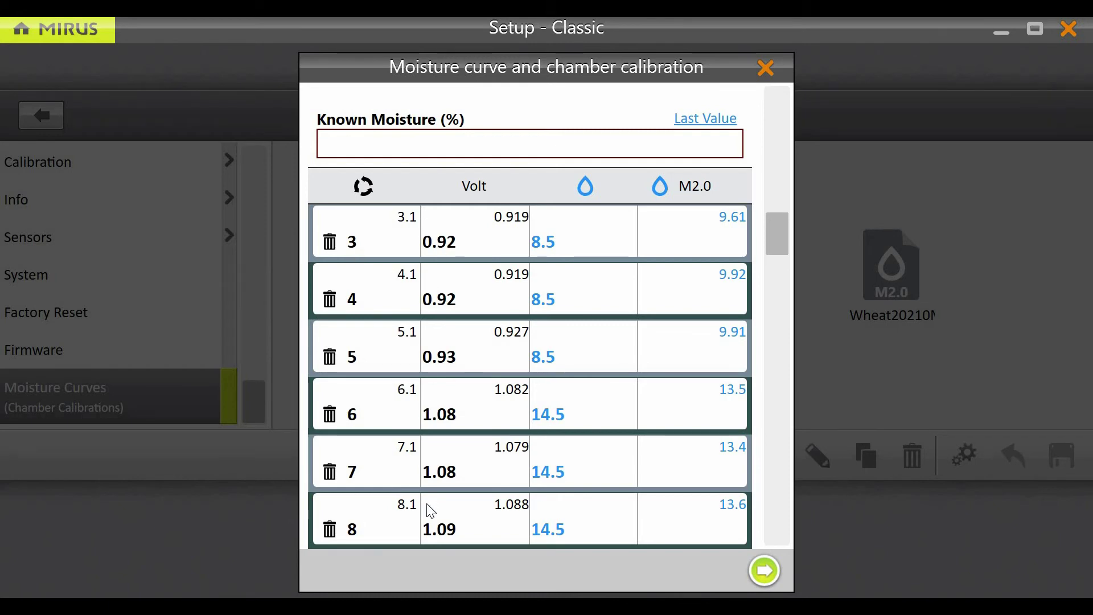
Complete the calibration, shifting the H2 M2.0 adjustment coefficient from 0.00 to -0.18
click(767, 571)
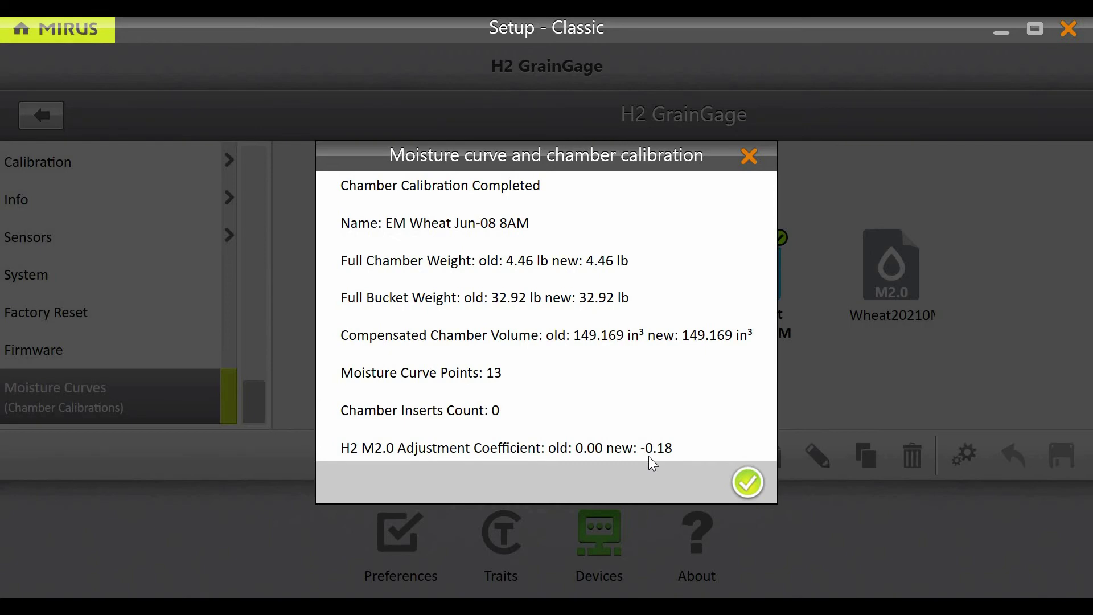
Accept the summary and run a check sample reading 13.5% moisture against 14.0% EM
click(746, 485)
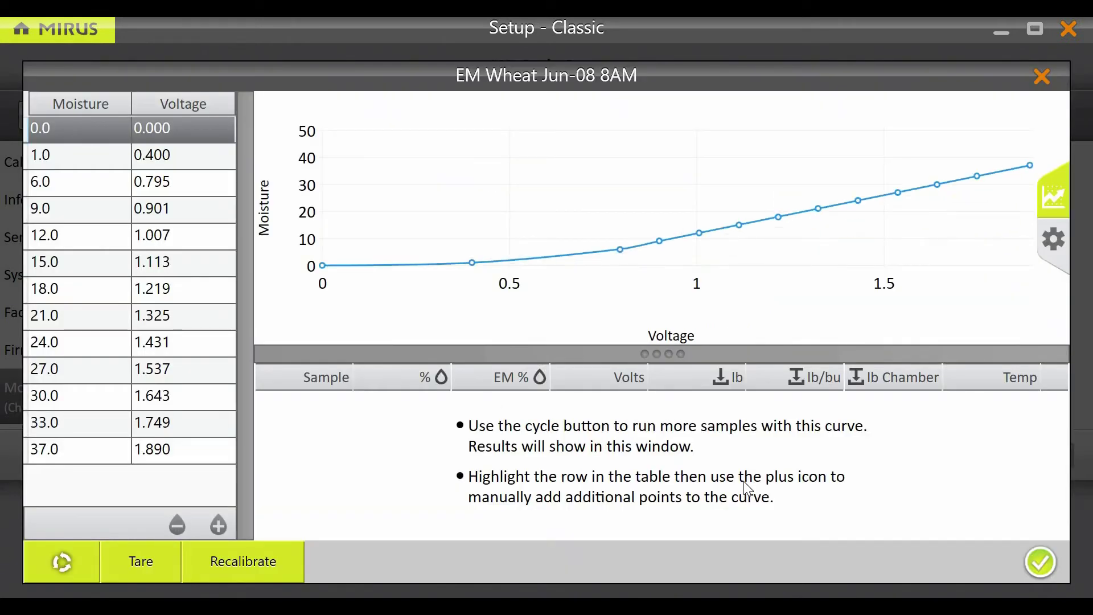
click(62, 562)
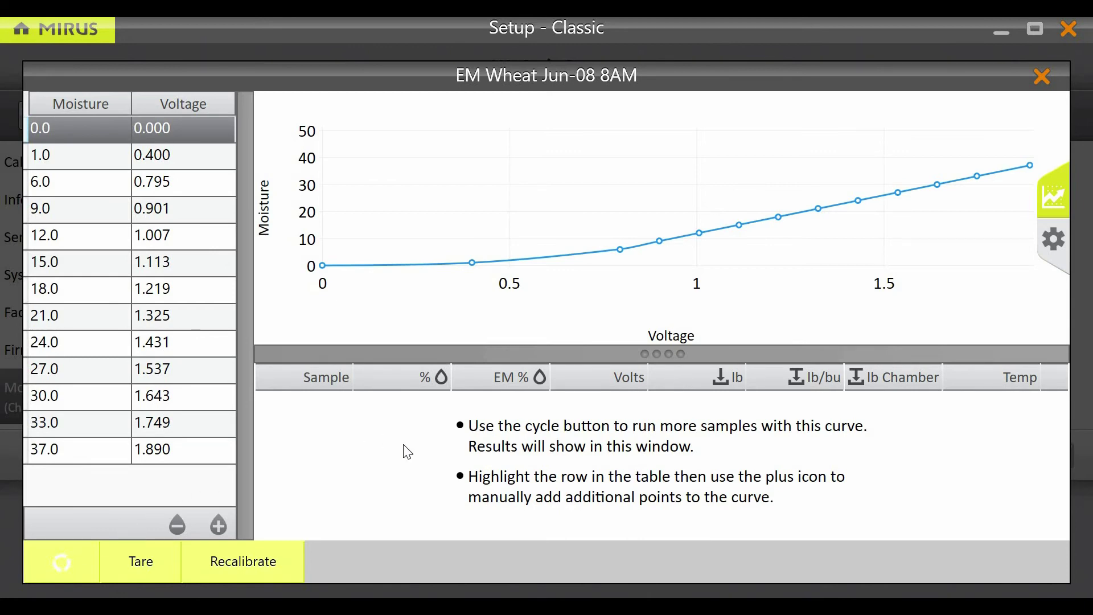
click(473, 405)
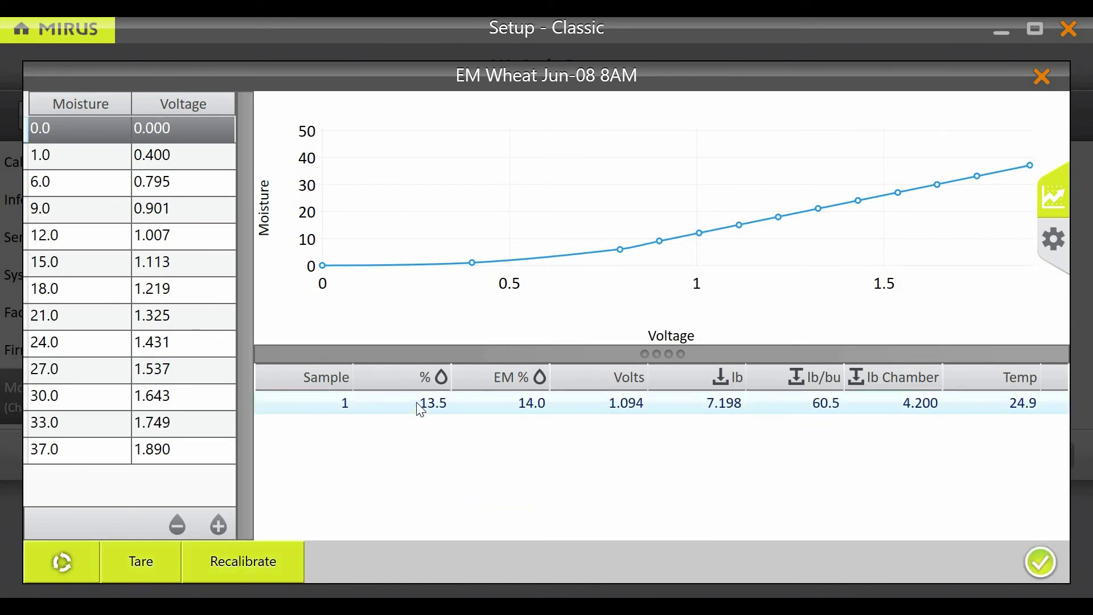
click(421, 379)
click(482, 373)
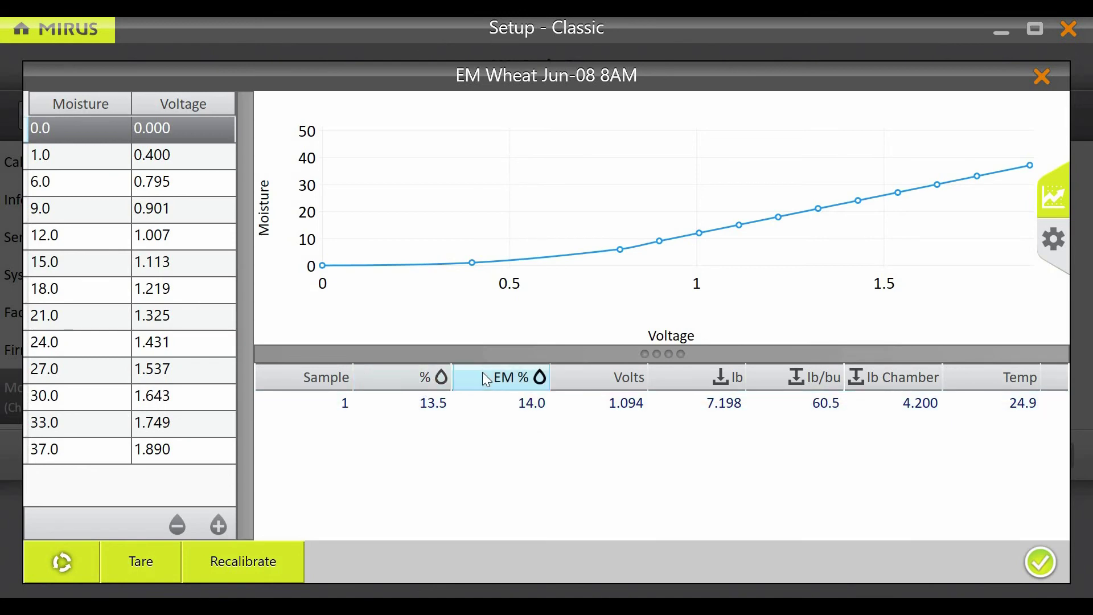
click(536, 454)
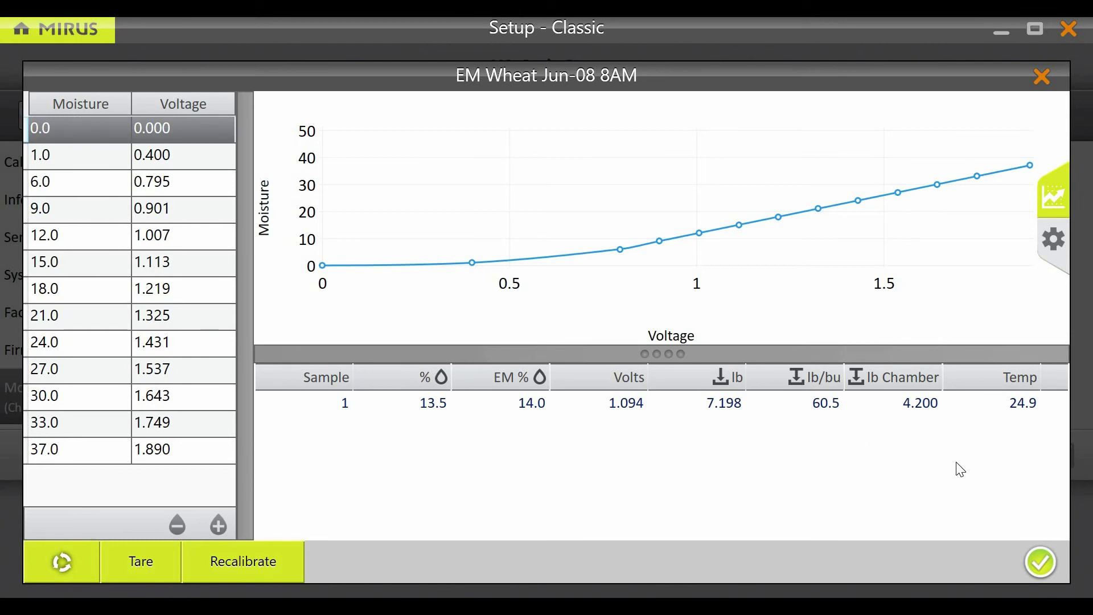
Store EM Wheat Jun-08 8AM and open the 2TX m2 wht curve for editing
click(1042, 549)
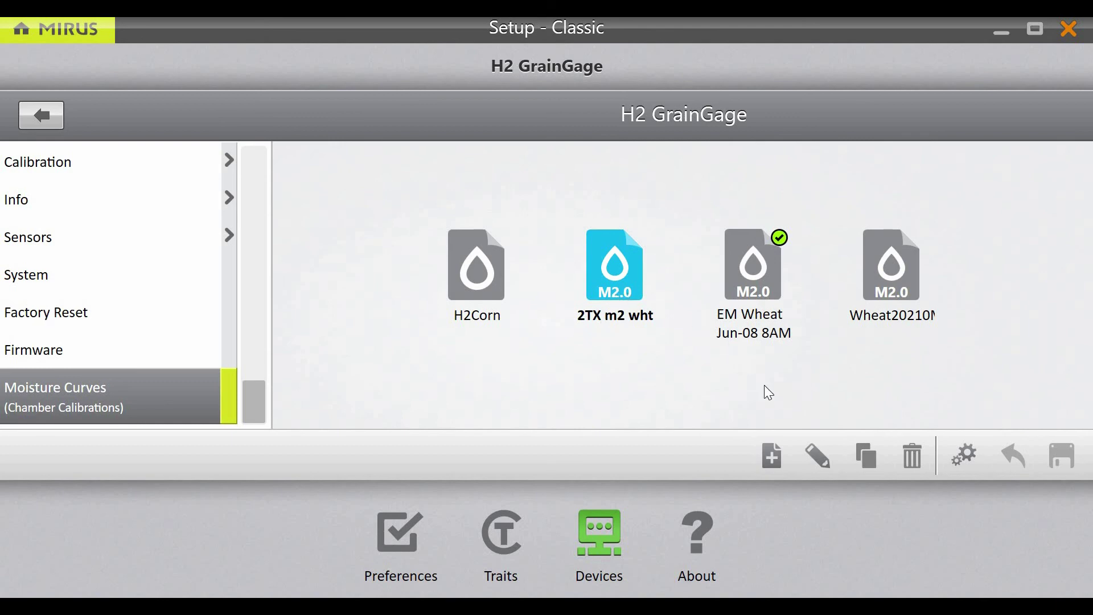
click(818, 462)
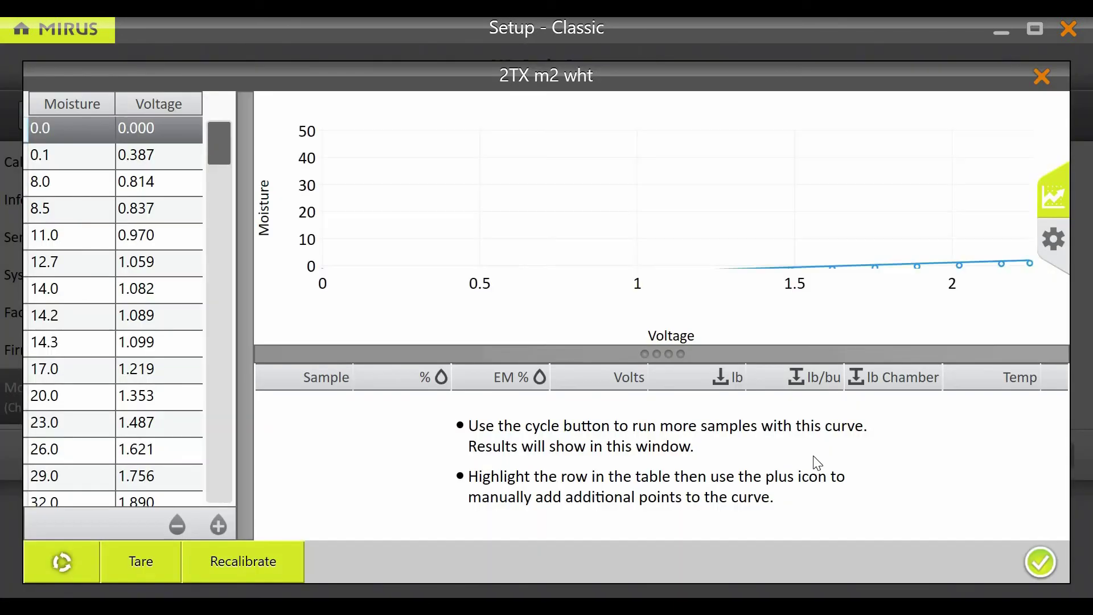
Start an H2 Moisture 2.0 Model Adjust recalibration of 2TX m2 wht
click(266, 548)
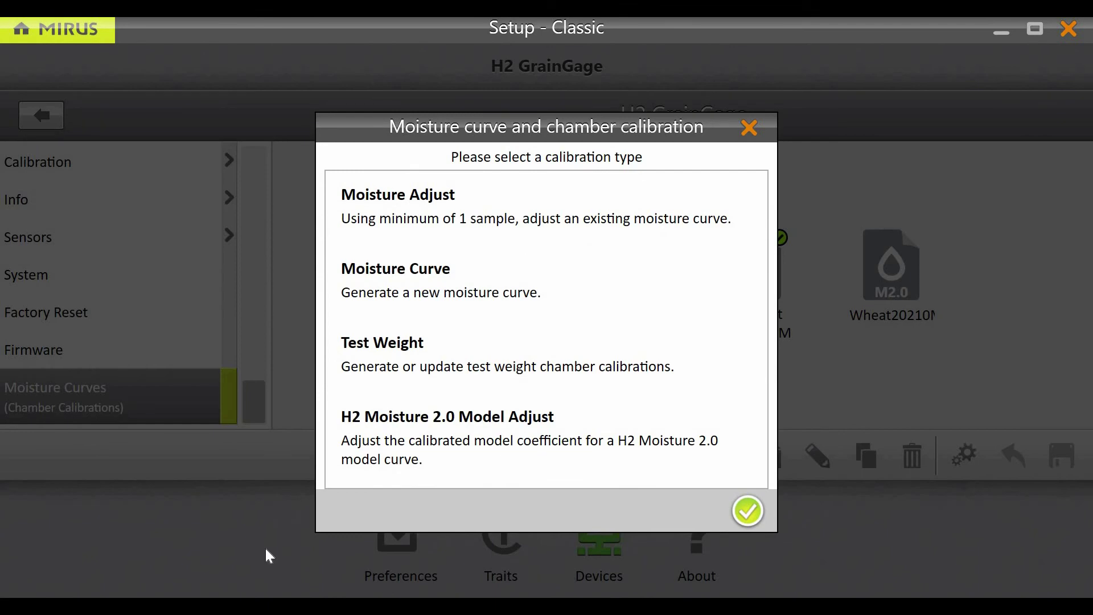
click(436, 439)
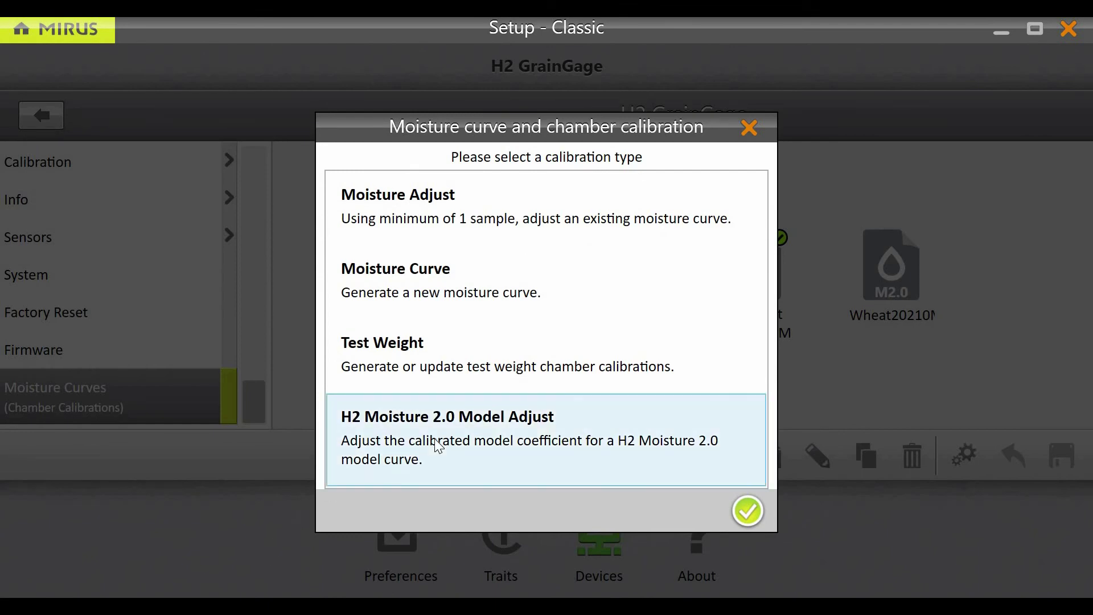
click(439, 446)
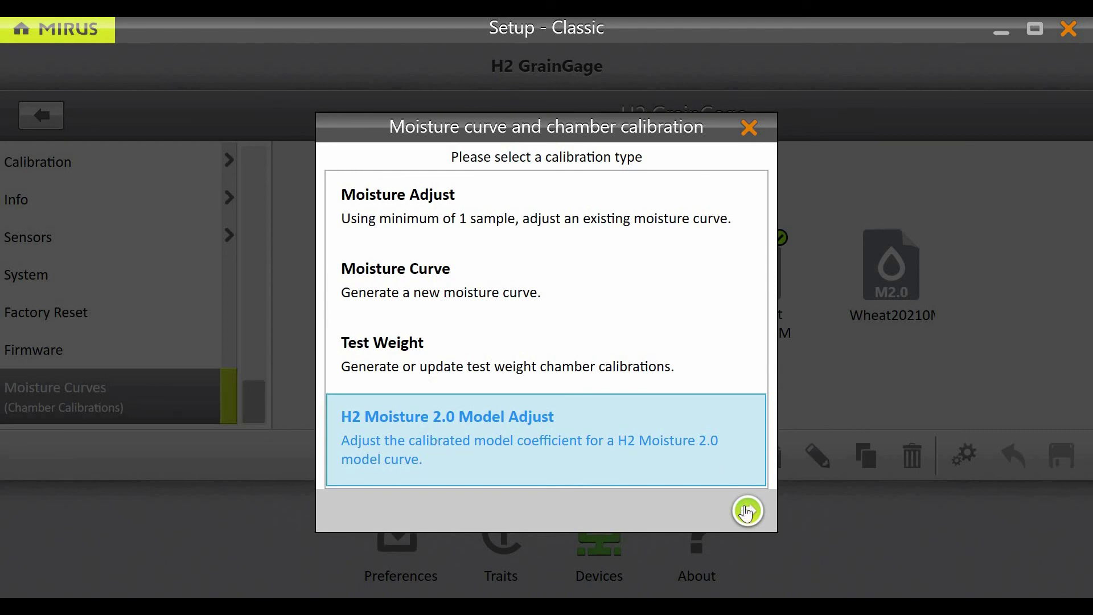
click(746, 512)
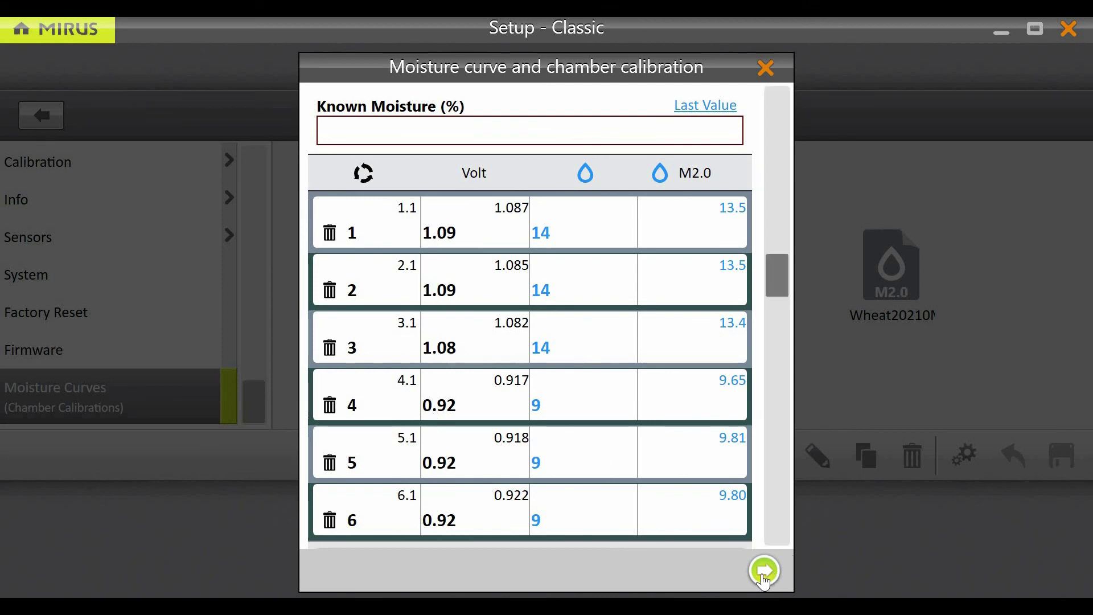
Complete the calibration, moving the M2.0 coefficient from -0.18 to -0.38, and save the curve
click(764, 571)
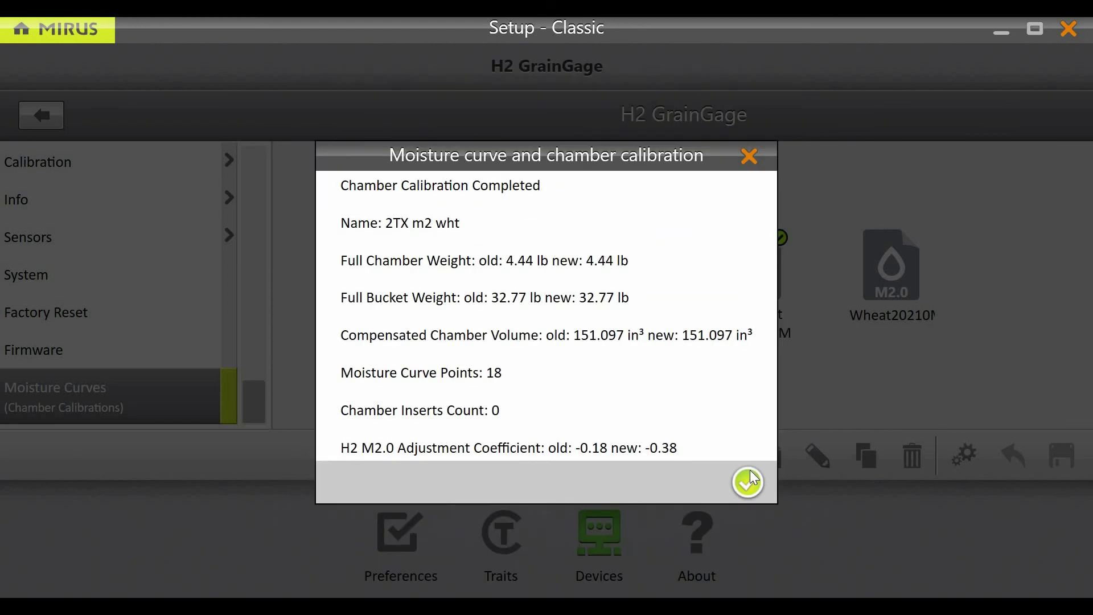
click(749, 481)
click(1033, 564)
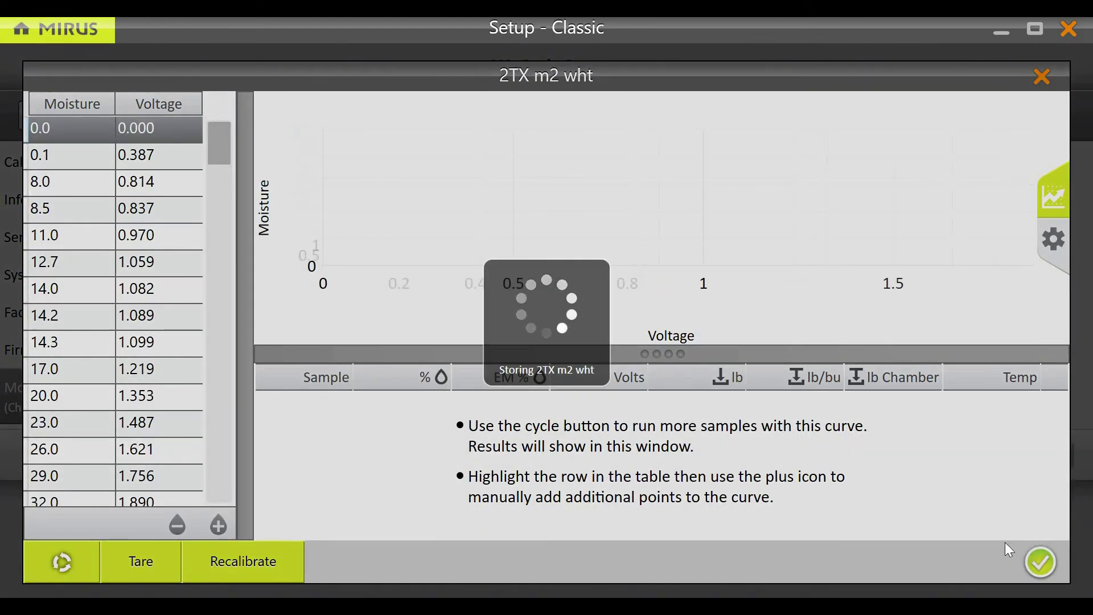